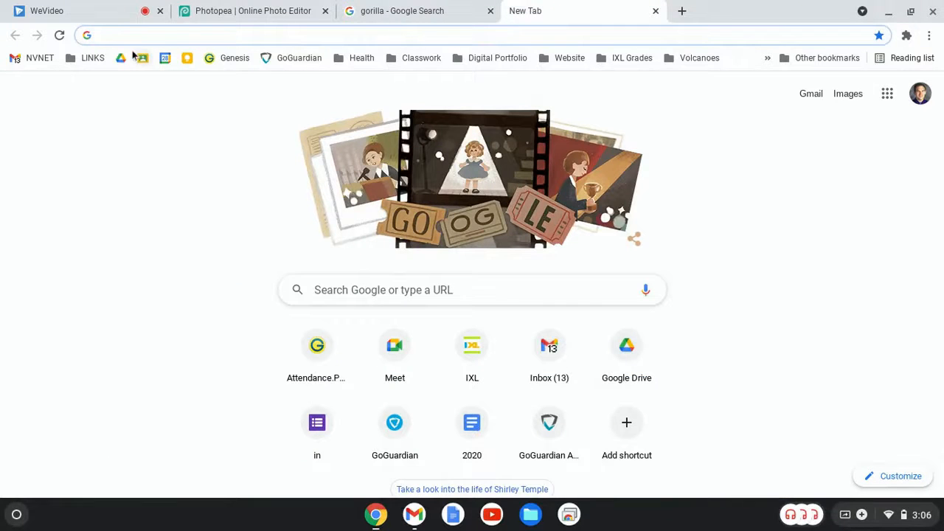
- Open remove.bg, remove the background from the copied gorilla image and download the preview cutout
text(remove.b)
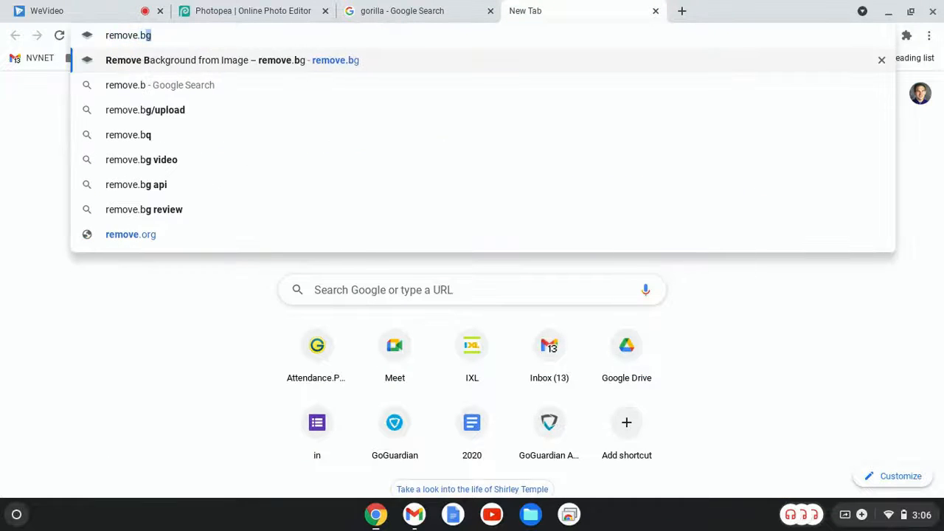
key(Return)
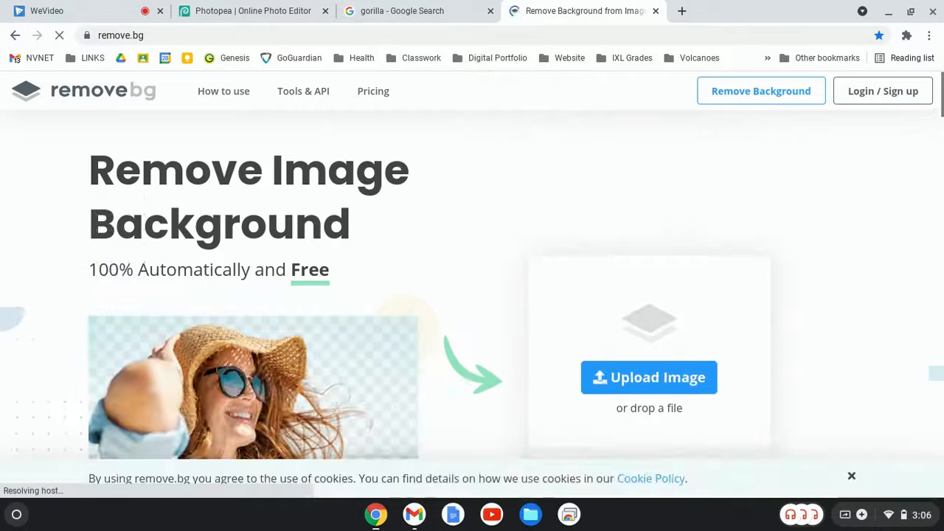
scroll(474, 279, down, 2)
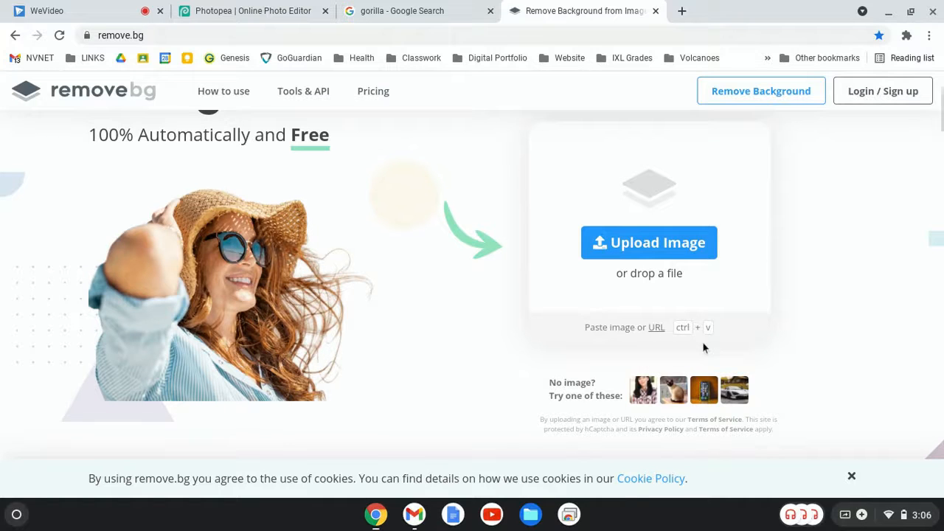
key(ctrl+v)
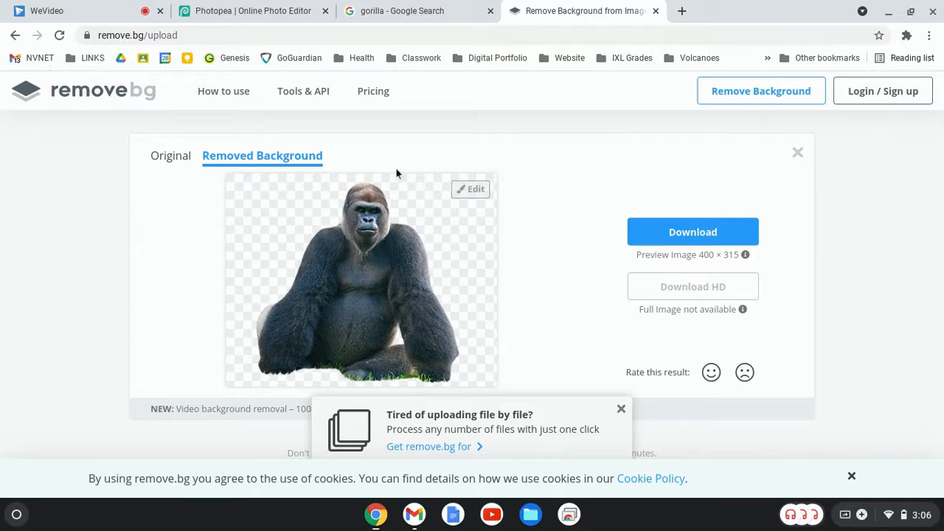
click(727, 236)
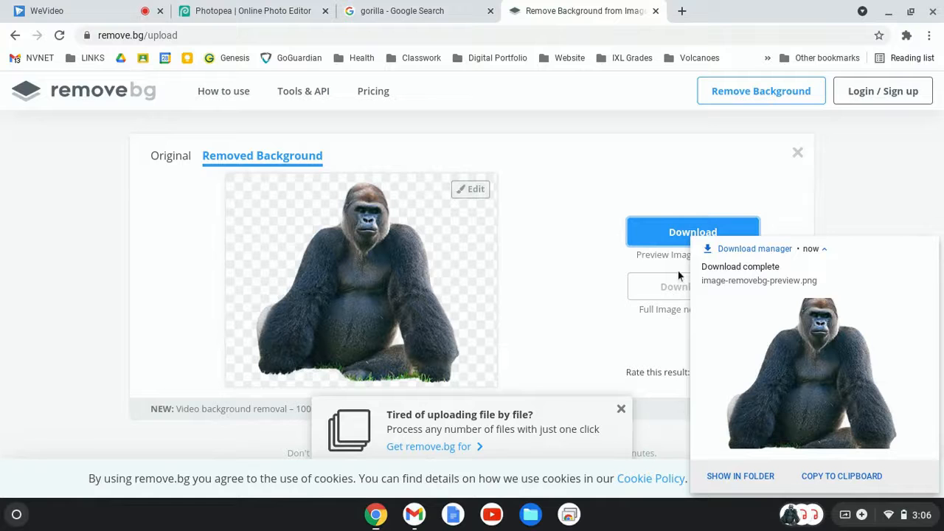
click(797, 153)
- Return to the gorilla image search and search Google Images for "lion" instead
click(446, 7)
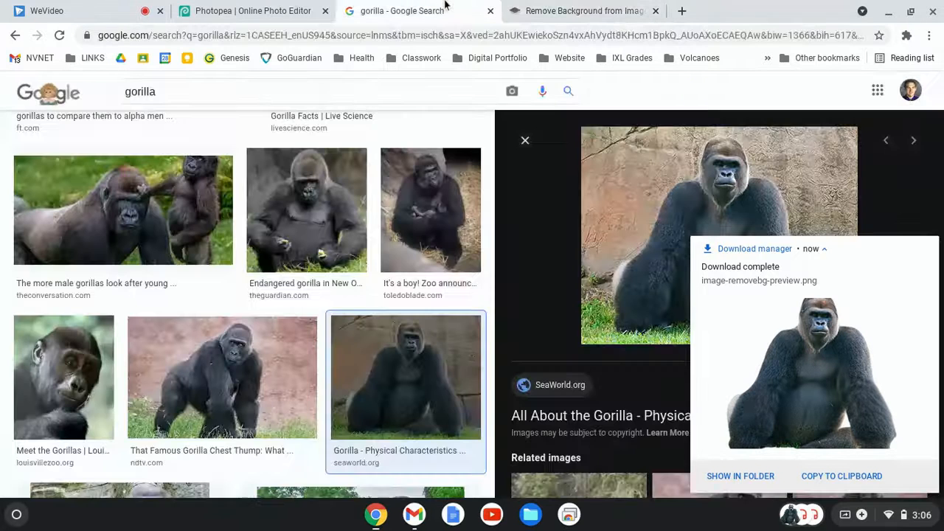
scroll(258, 140, up, 2)
scroll(258, 140, up, 7)
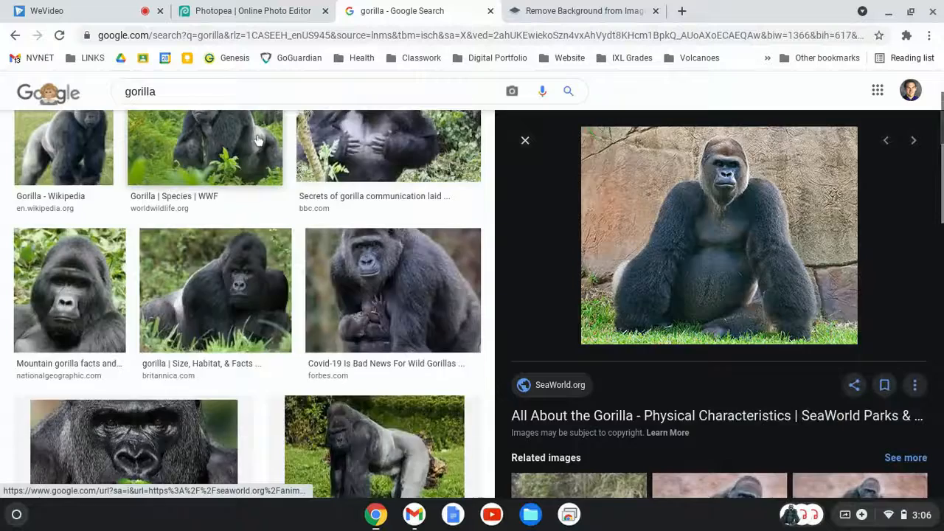
click(183, 98)
double_click(183, 98)
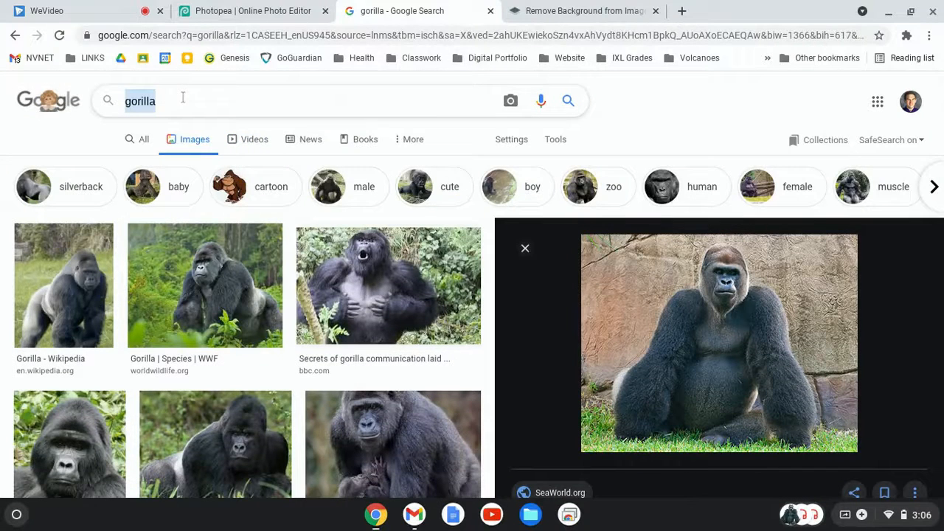
text(lion)
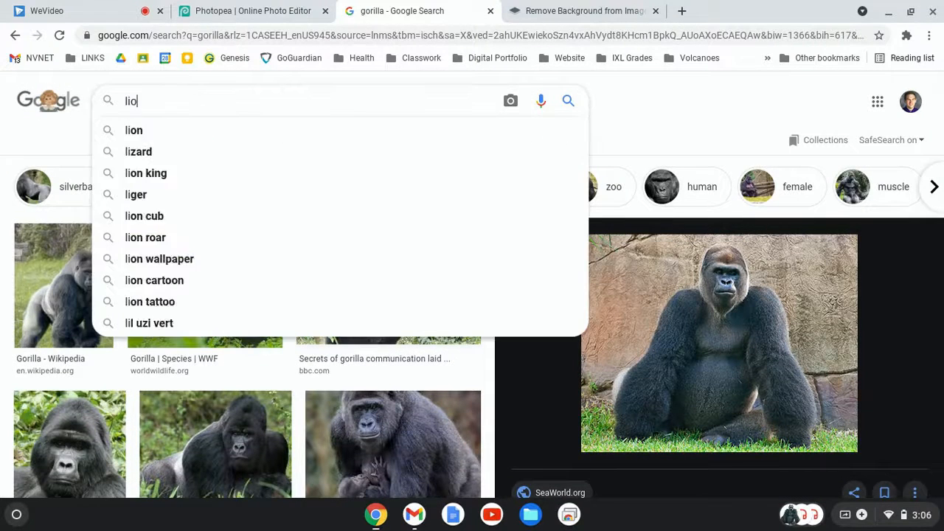
key(Return)
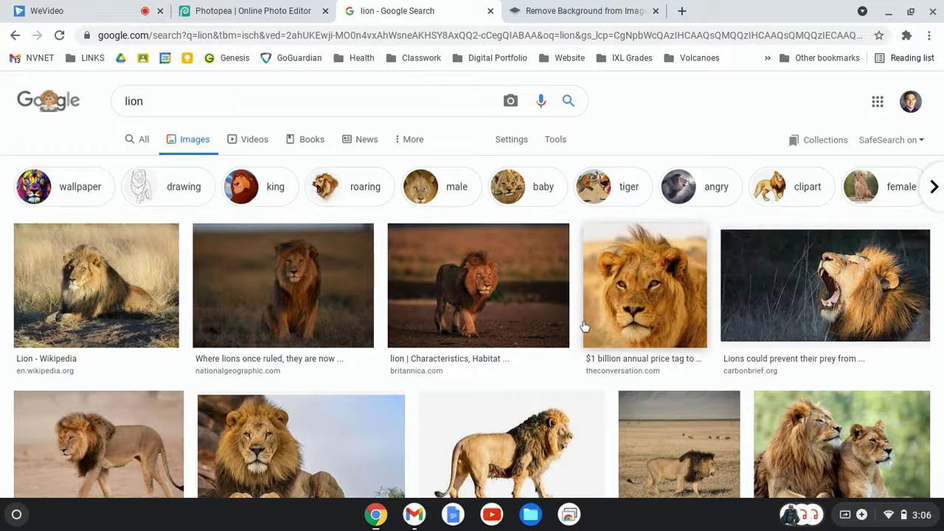
- Copy the Goway Travel picture of the front-facing lion lying on a rock
click(300, 433)
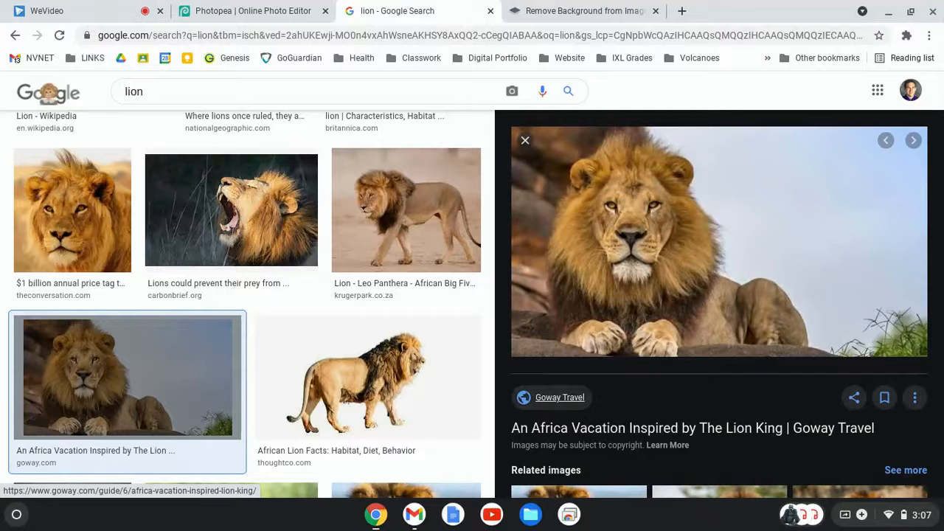
right_click(672, 279)
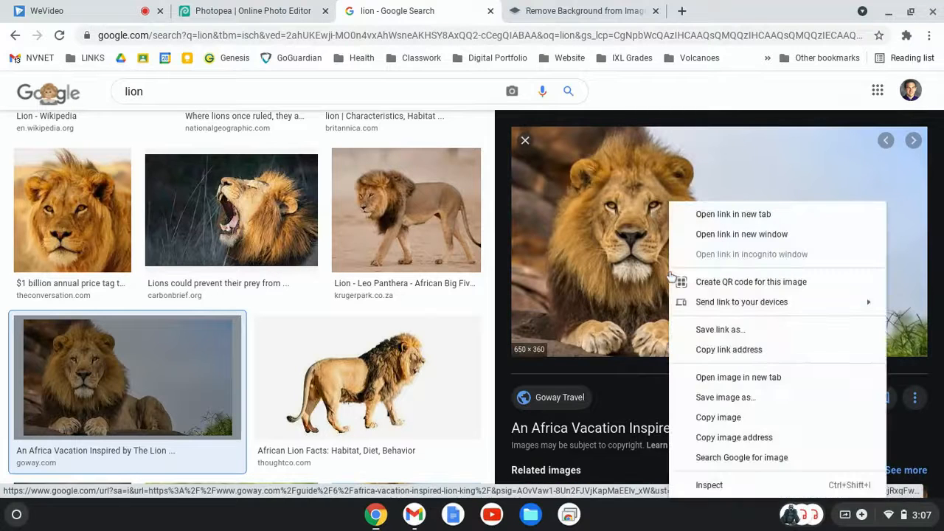
click(727, 418)
- Switch to remove.bg, remove the background from the copied lion image and download the preview cutout
click(588, 10)
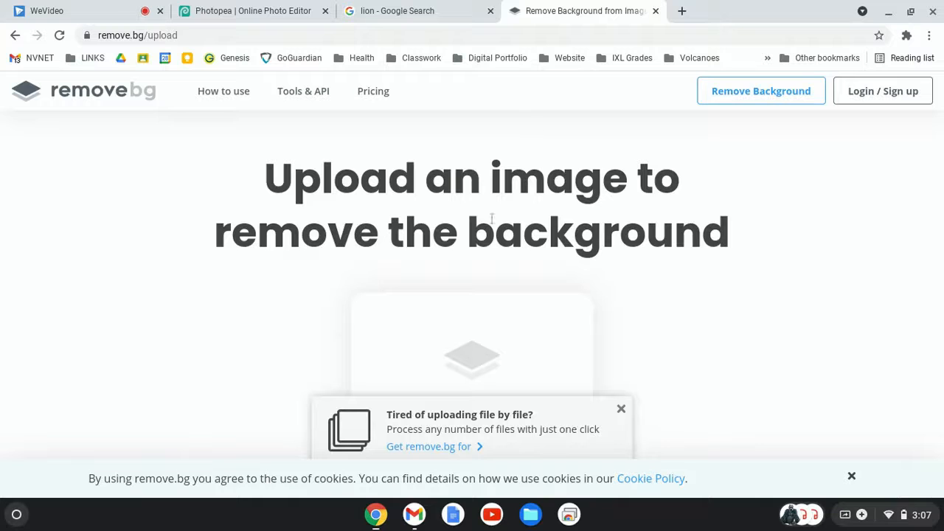
scroll(612, 255, down, 2)
scroll(611, 254, up, 2)
key(ctrl+v)
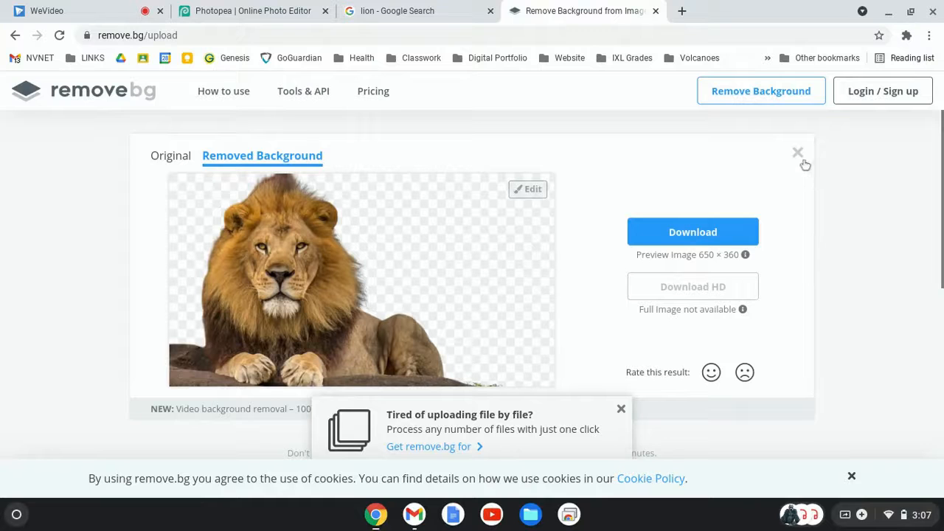
click(729, 222)
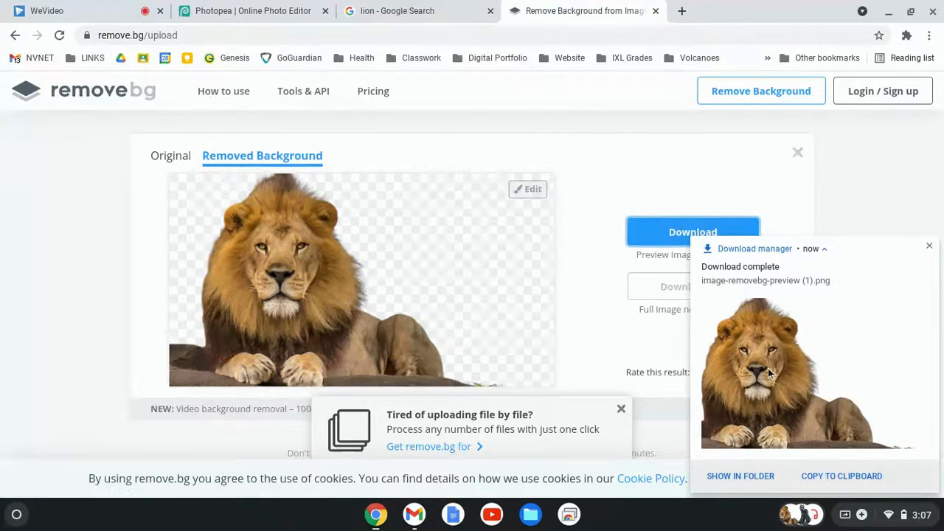
- Switch to Photopea and open the gorilla cutout image-removebg-preview.png from Downloads
click(230, 7)
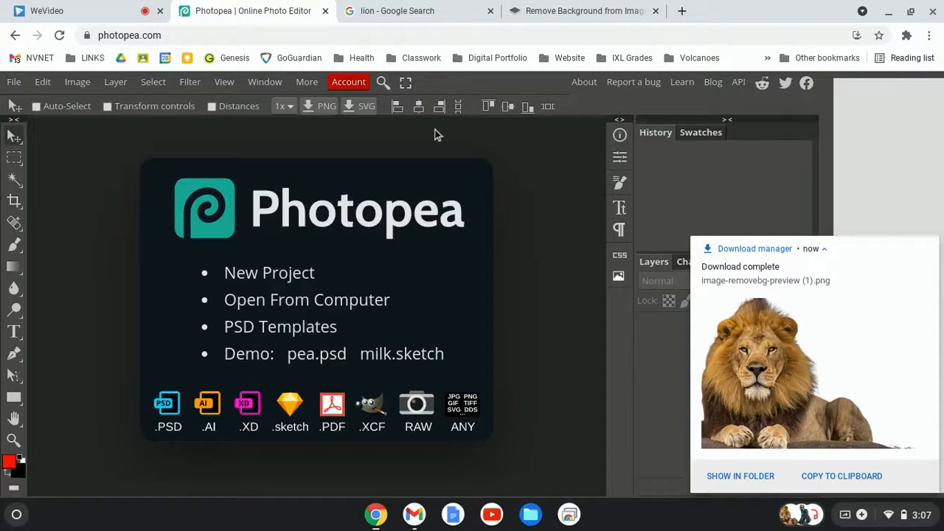
click(15, 83)
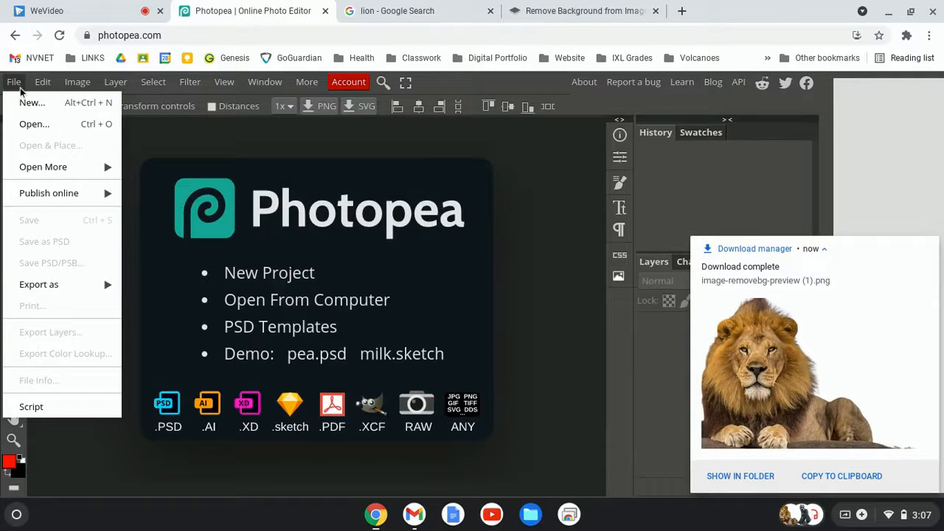
click(31, 124)
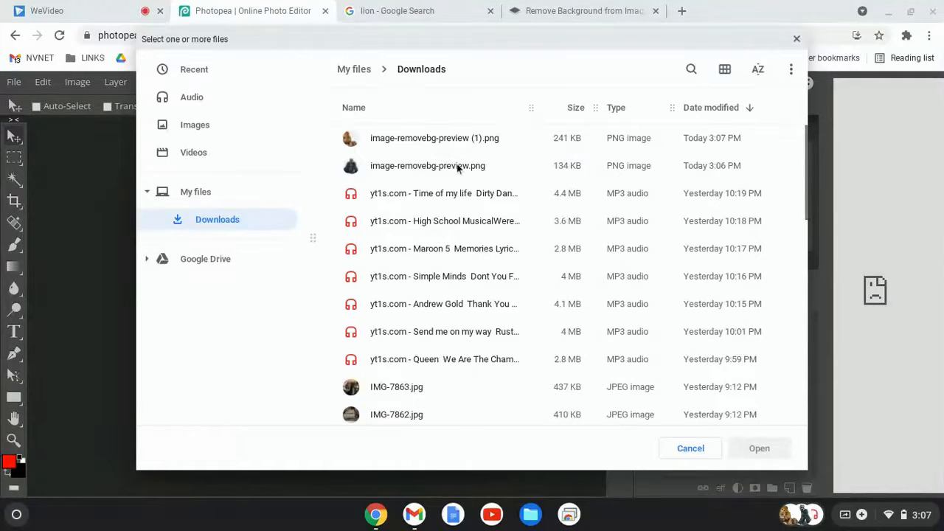
click(454, 168)
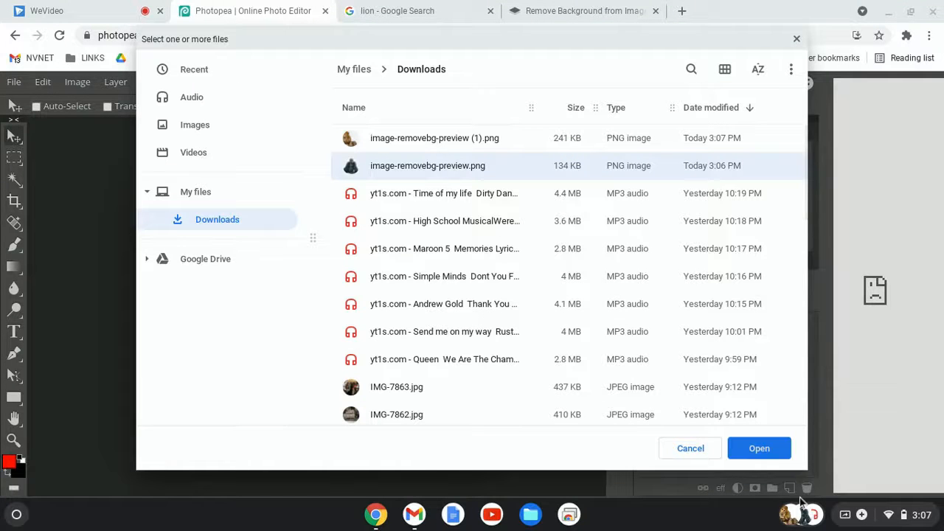
click(759, 449)
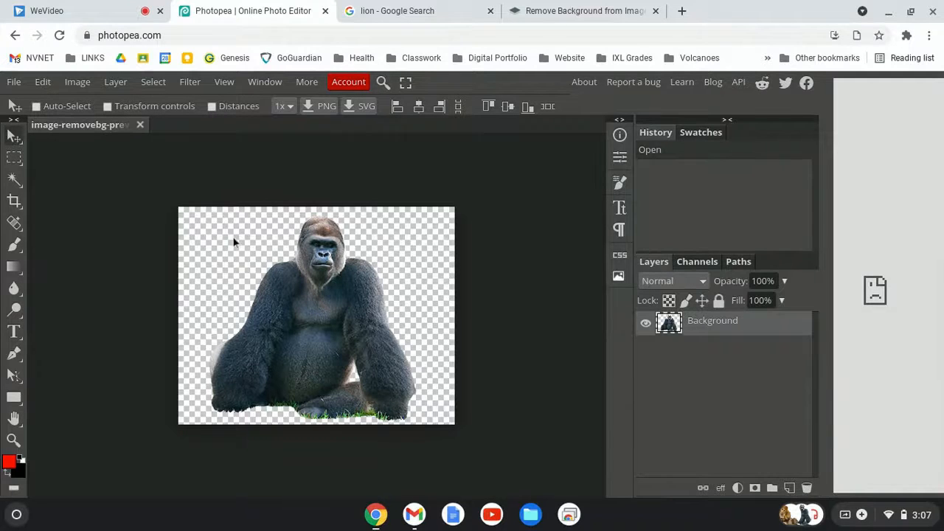
- Place image-removebg-preview (1).png as a layer over the gorilla and move it to about X 243 px, Y 129 px
click(16, 83)
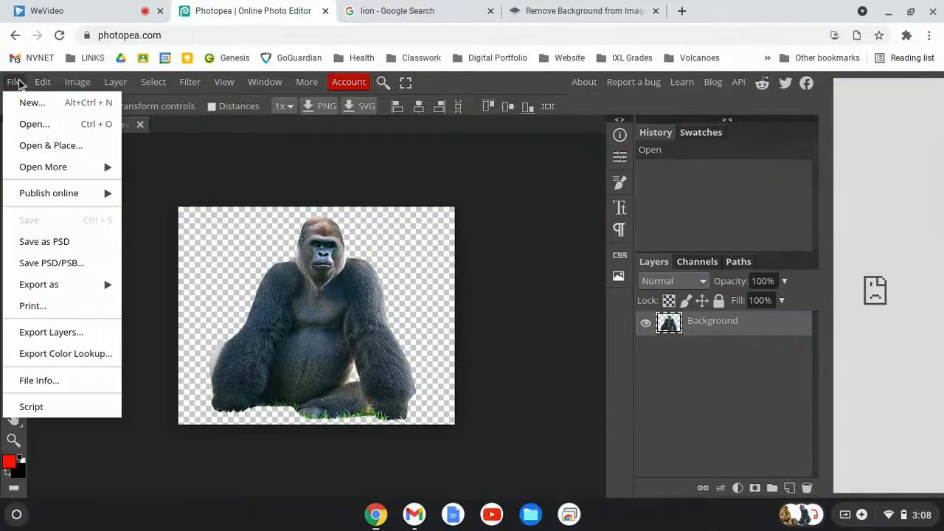
click(51, 147)
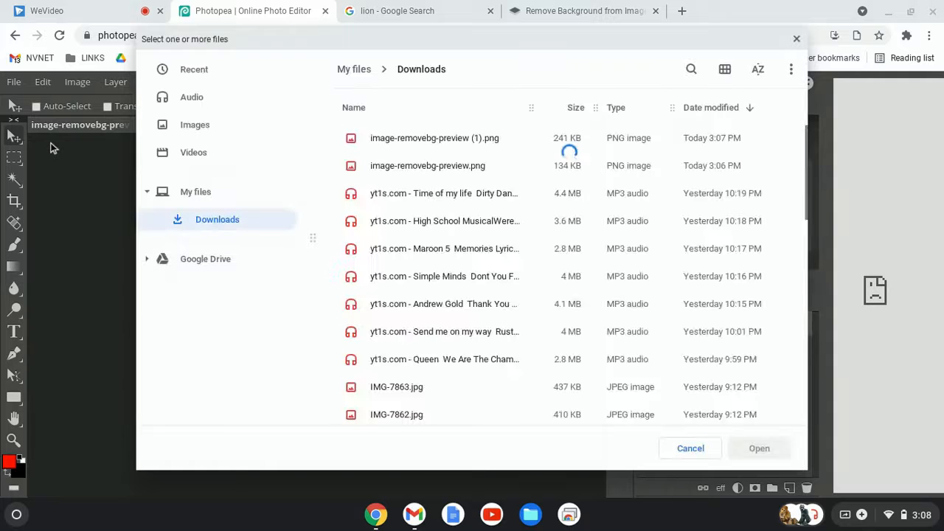
click(443, 146)
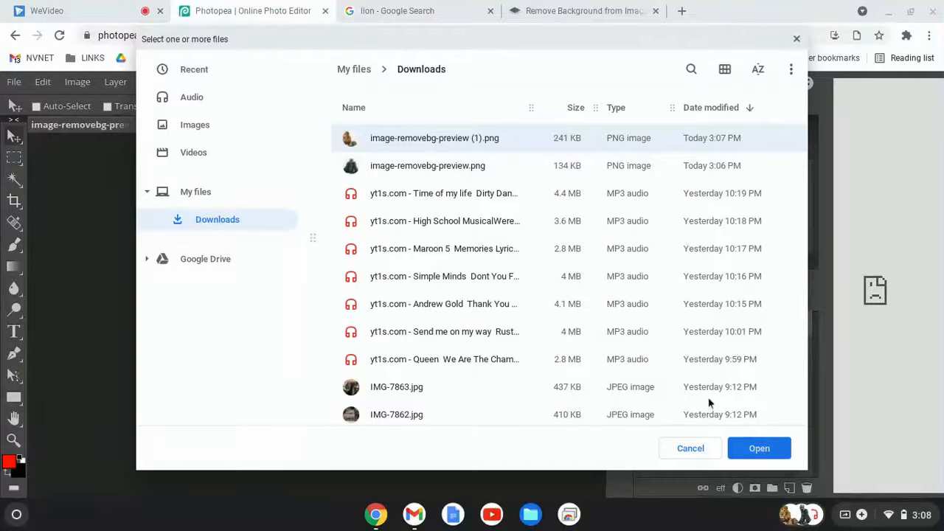
click(764, 454)
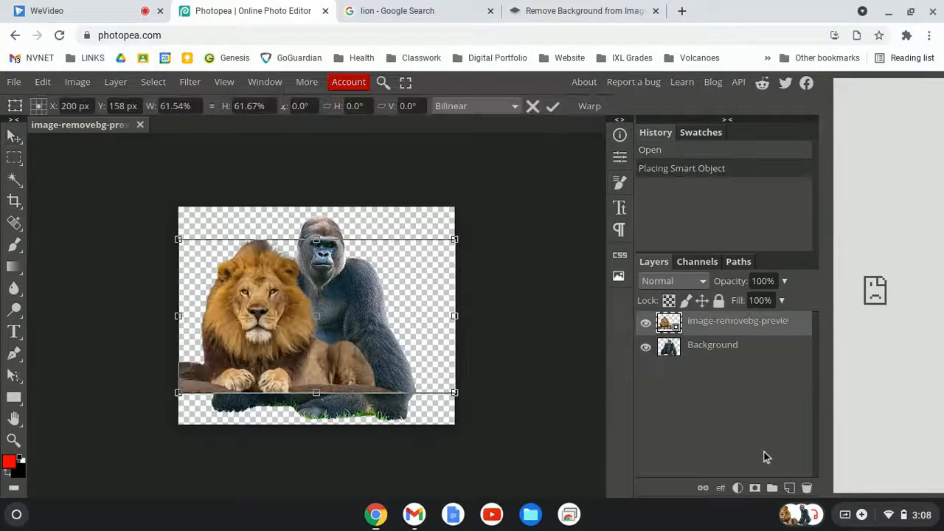
drag(286, 343, 315, 320)
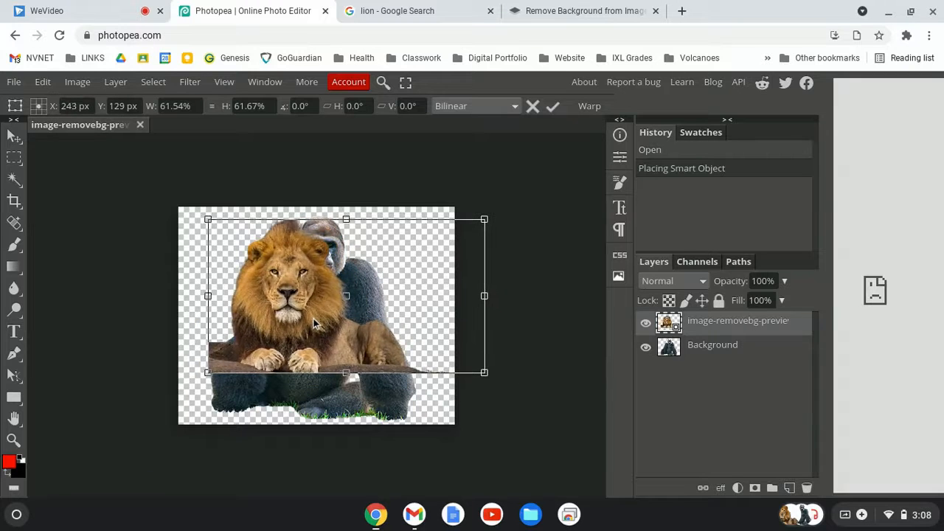
click(723, 352)
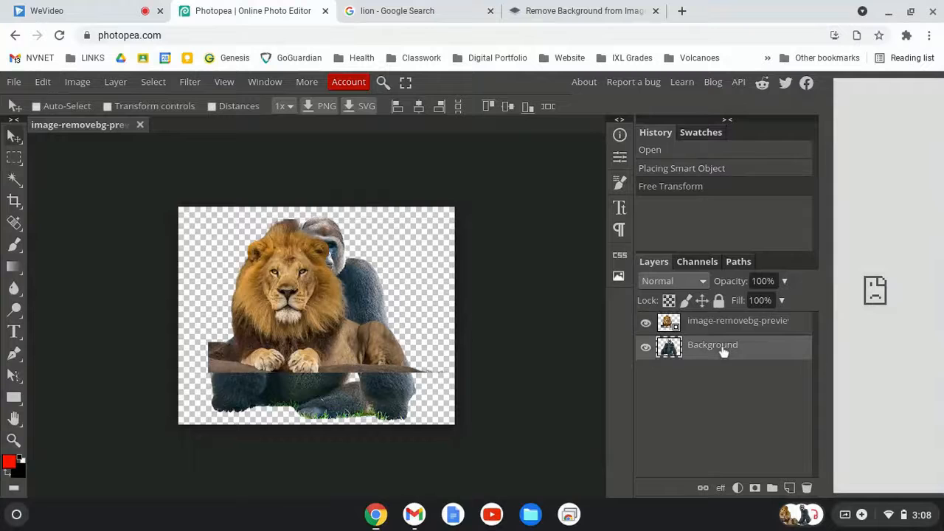
- Rasterize the lion layer for the Eraser tool and erase a first stroke at the tip of the rock beside its hindquarters
click(705, 329)
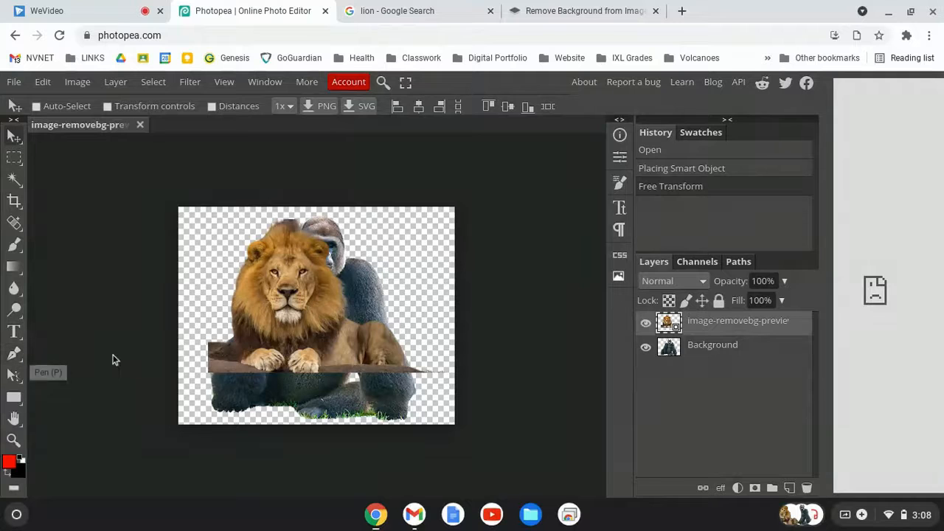
key(b)
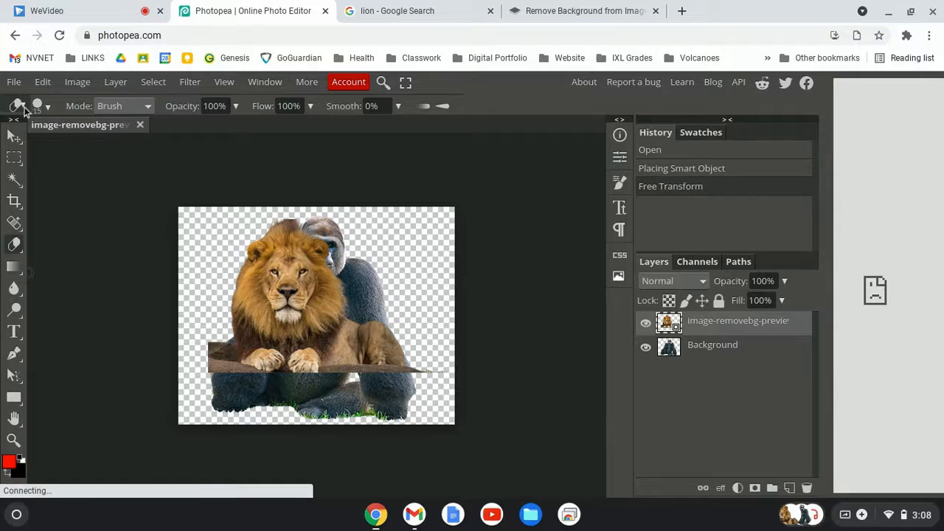
click(453, 373)
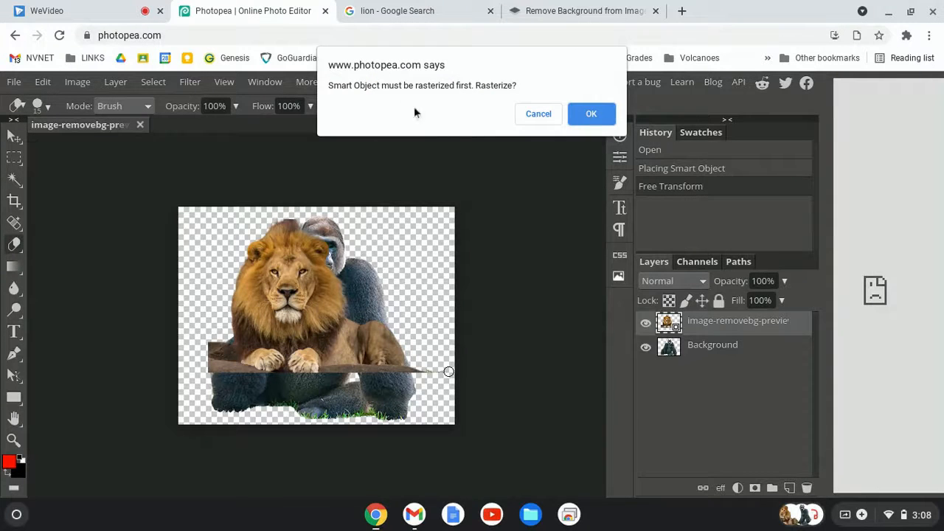
click(589, 114)
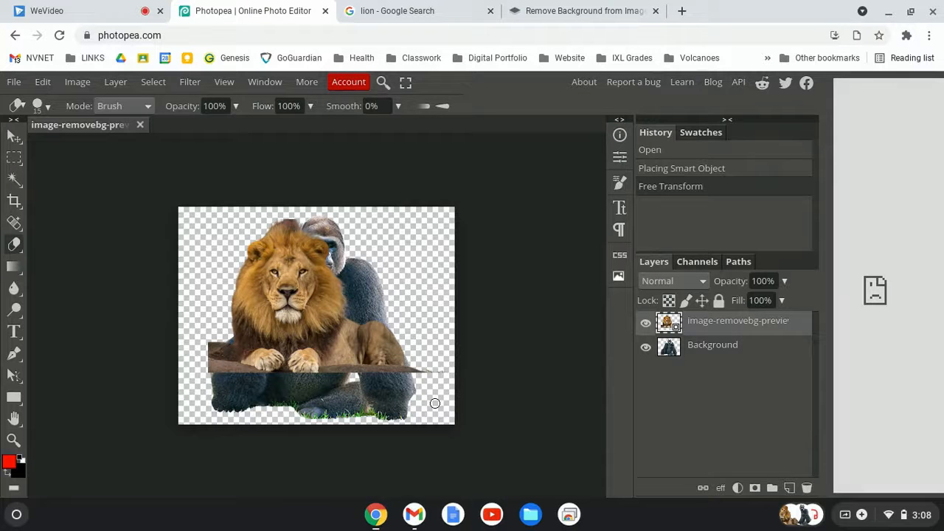
mouse_move(445, 374)
mouse_down()
mouse_move(390, 371)
mouse_move(380, 344)
mouse_move(412, 340)
mouse_up()
- Set the eraser size to 102 and erase the lion's hindquarters, nearest front paw and the rock beneath them
click(37, 105)
drag(122, 145, 153, 152)
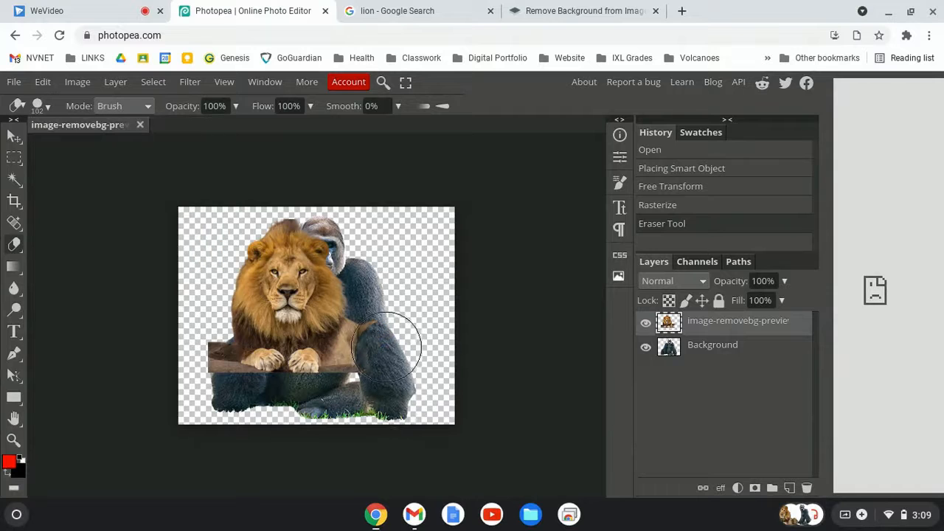
mouse_move(374, 349)
mouse_down()
mouse_move(310, 361)
mouse_move(298, 385)
mouse_up()
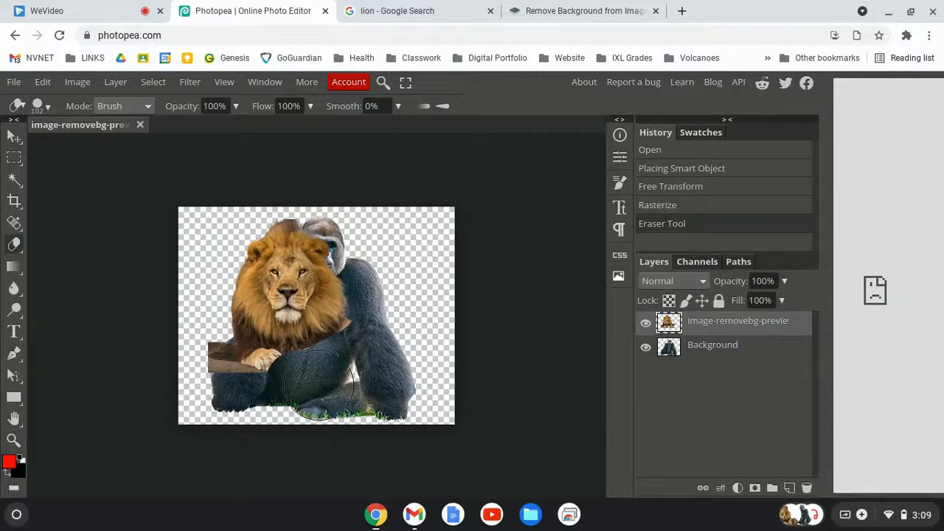
click(364, 339)
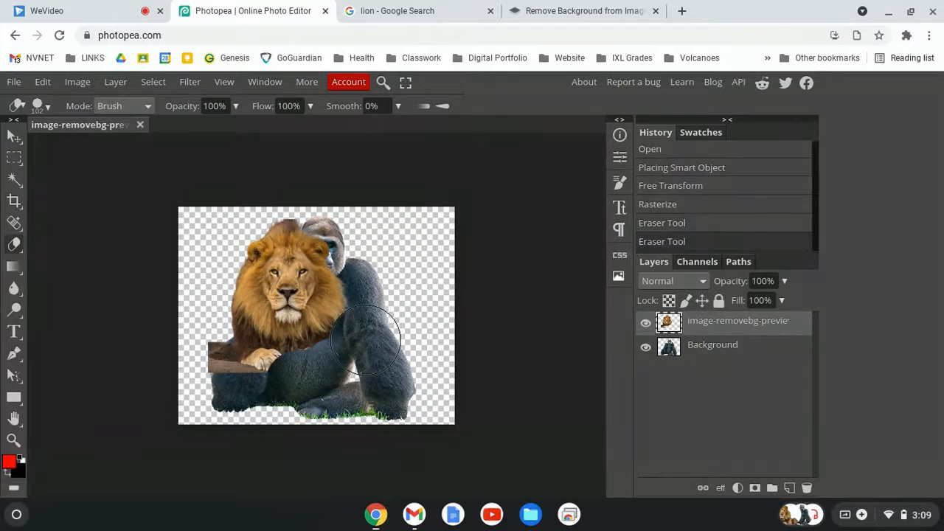
- Undo a stray eraser stroke across the lion's mane, and erase the remaining paw, chest and rock below the head
drag(365, 340, 304, 309)
key(ctrl+z)
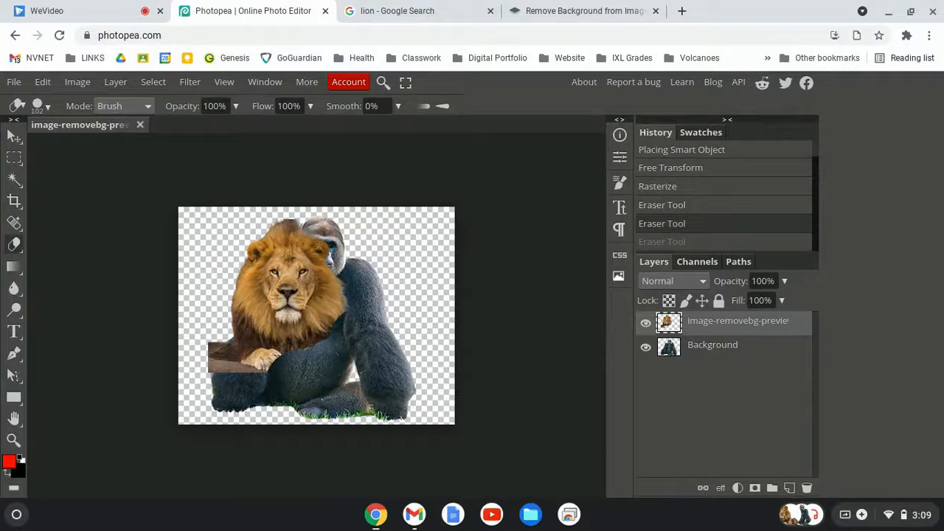
mouse_move(193, 353)
mouse_down()
mouse_move(288, 412)
mouse_move(293, 382)
mouse_move(340, 384)
mouse_up()
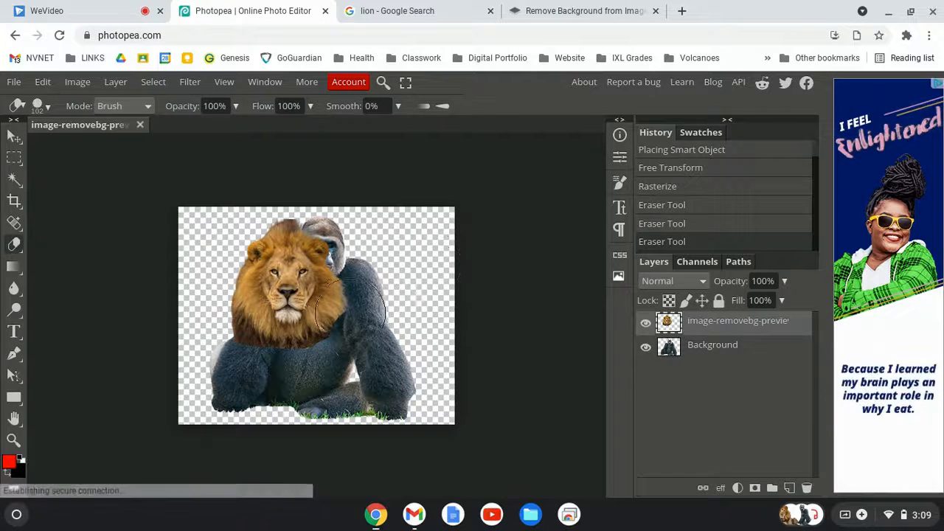
- Move the lion's head over the gorilla's head, and set the canvas height to 500 px
click(15, 138)
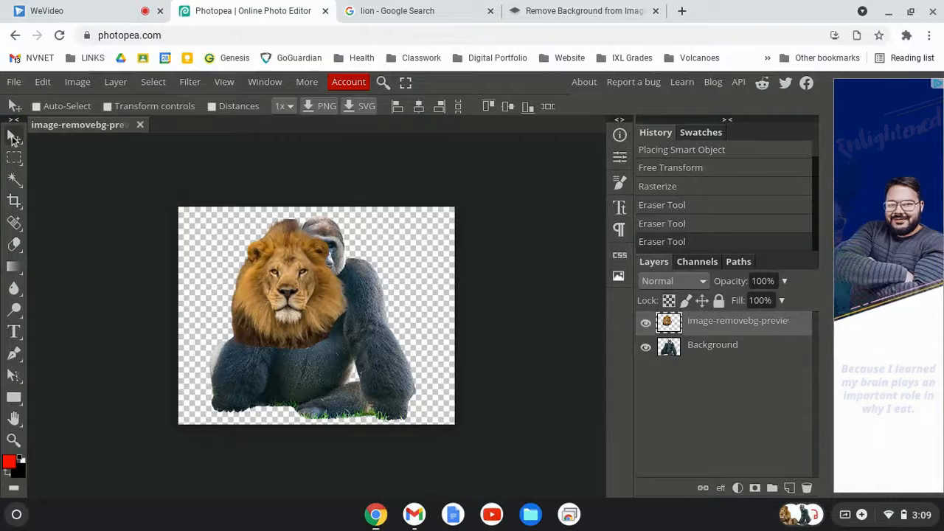
drag(322, 261, 314, 258)
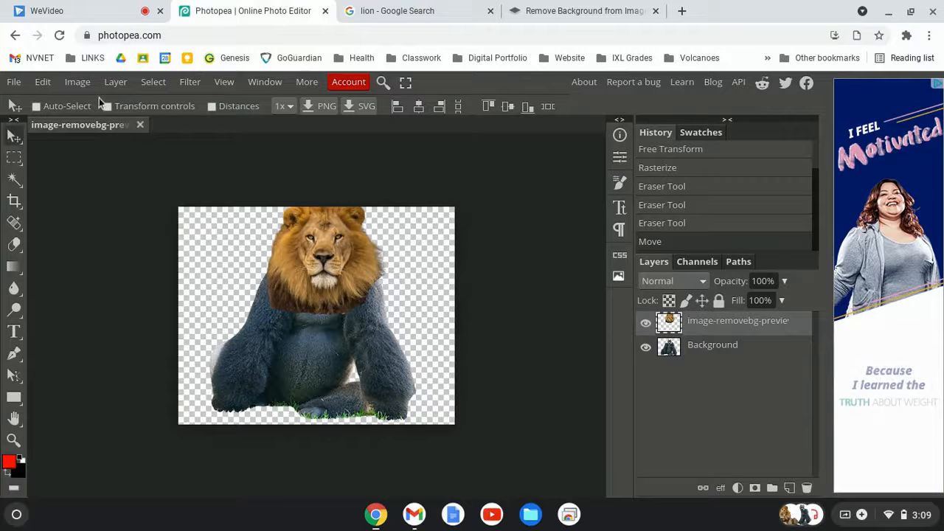
click(80, 84)
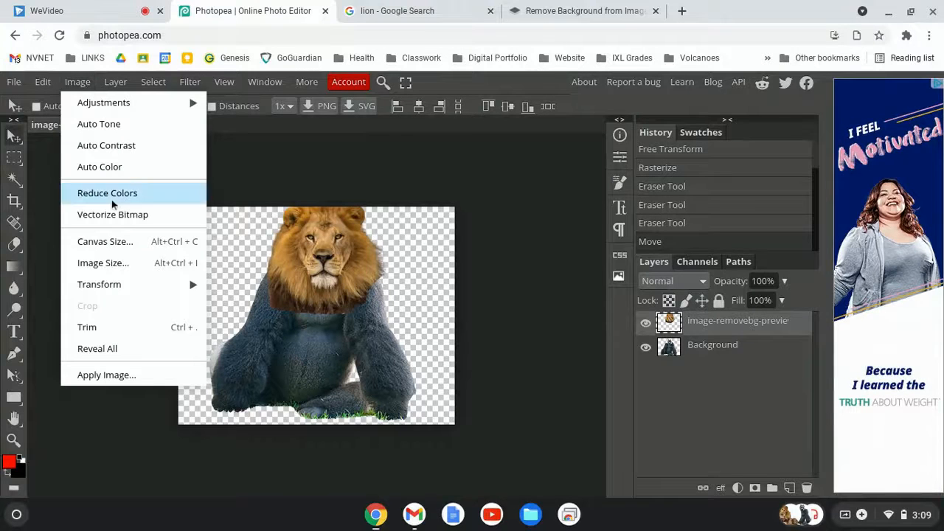
click(97, 243)
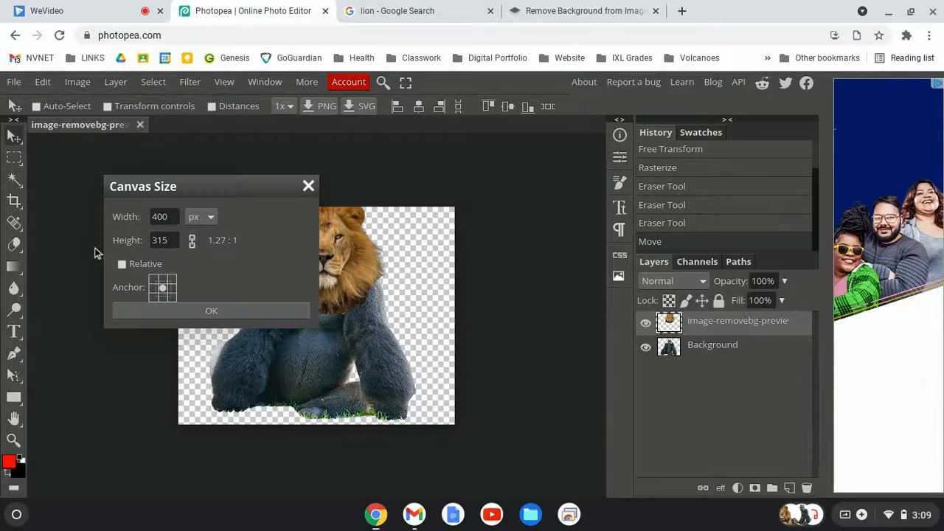
double_click(171, 240)
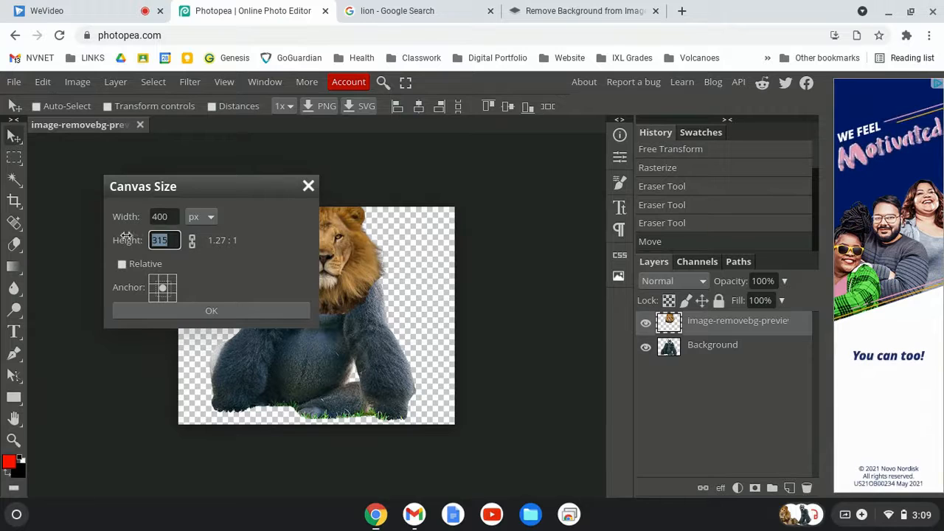
text(500)
click(190, 313)
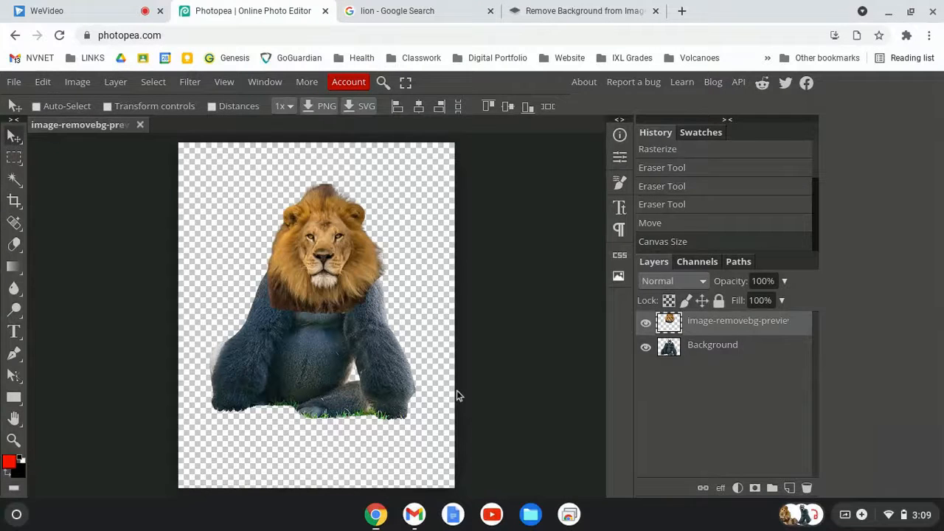
- Erase the strip of grass beneath the gorilla on the Background layer
click(729, 350)
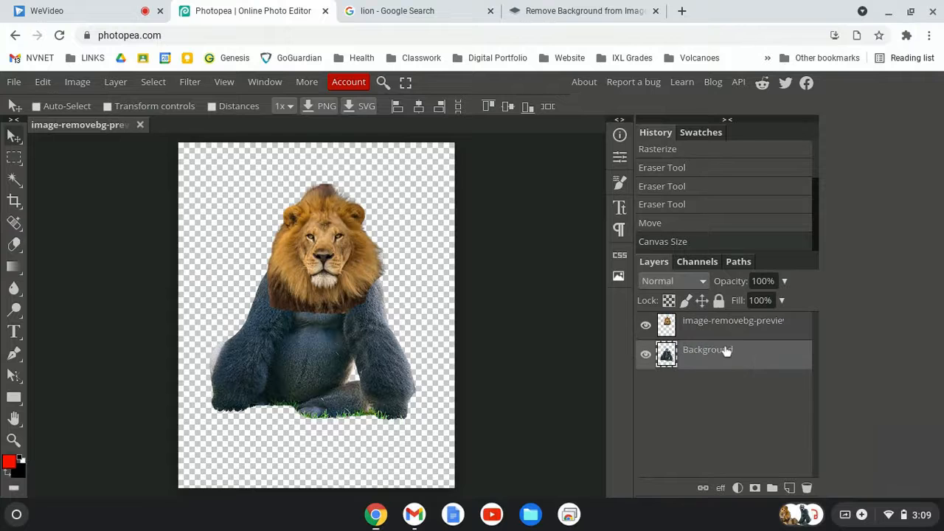
click(12, 258)
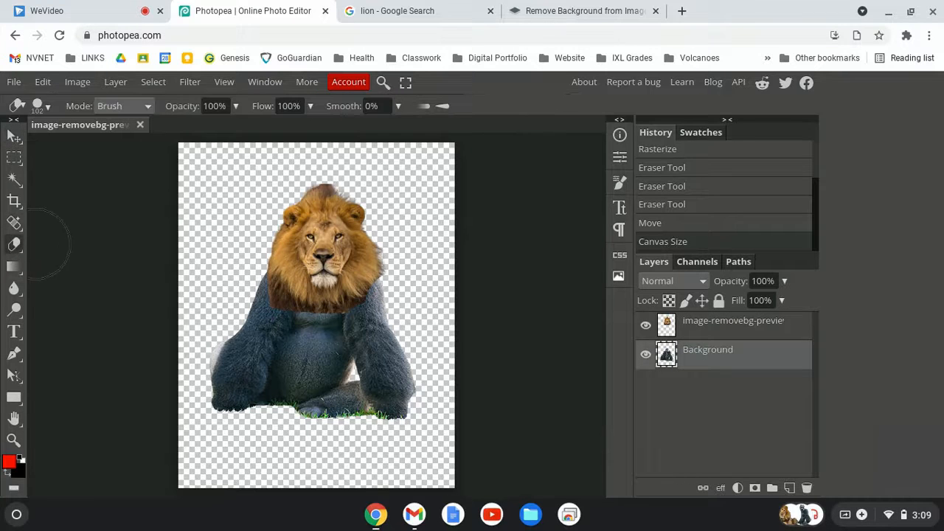
mouse_move(396, 459)
mouse_down()
mouse_move(386, 448)
mouse_move(310, 444)
mouse_move(329, 445)
mouse_up()
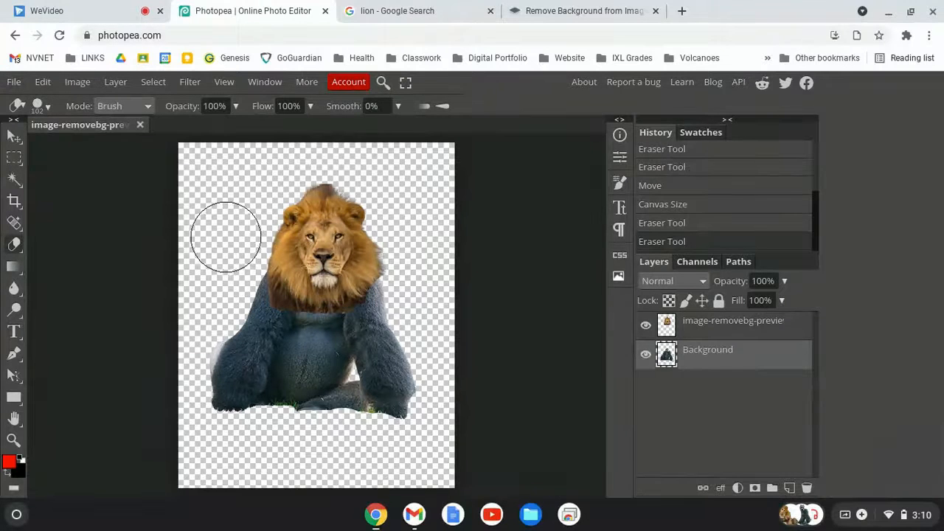
- Export the hybrid as a 400 × 500 px PNG at 100% quality, and save the project as a PSD
click(17, 81)
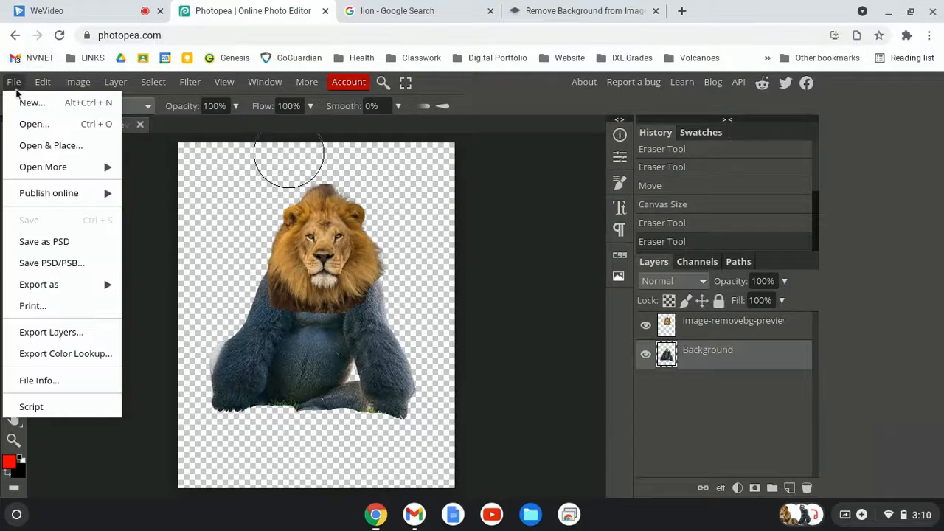
mouse_move(59, 283)
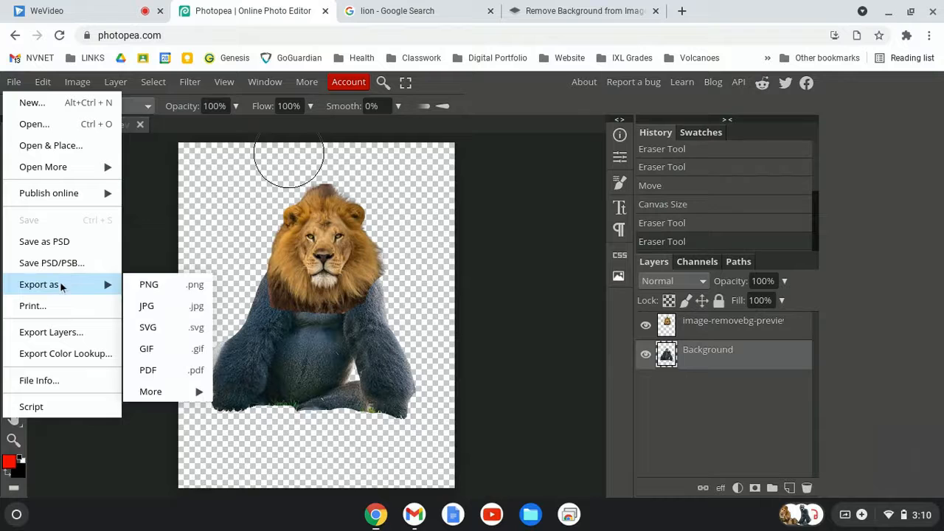
click(151, 285)
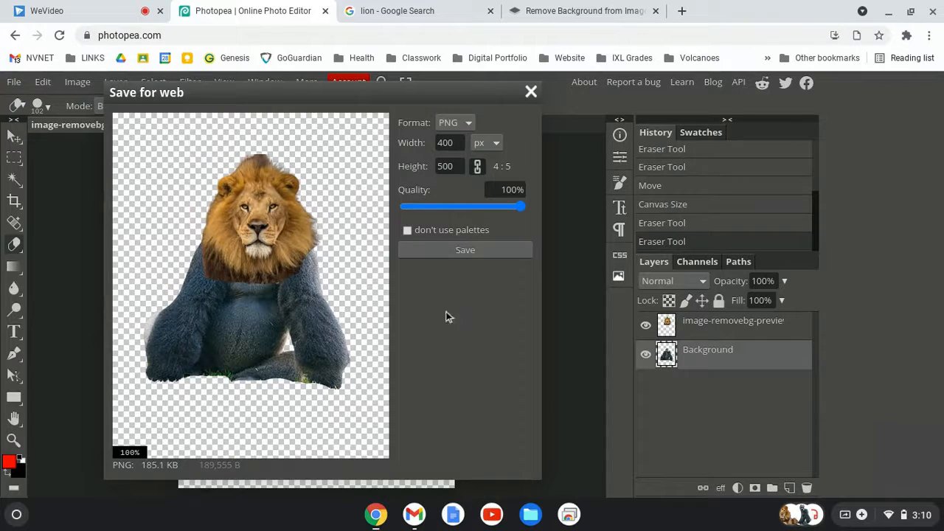
click(464, 251)
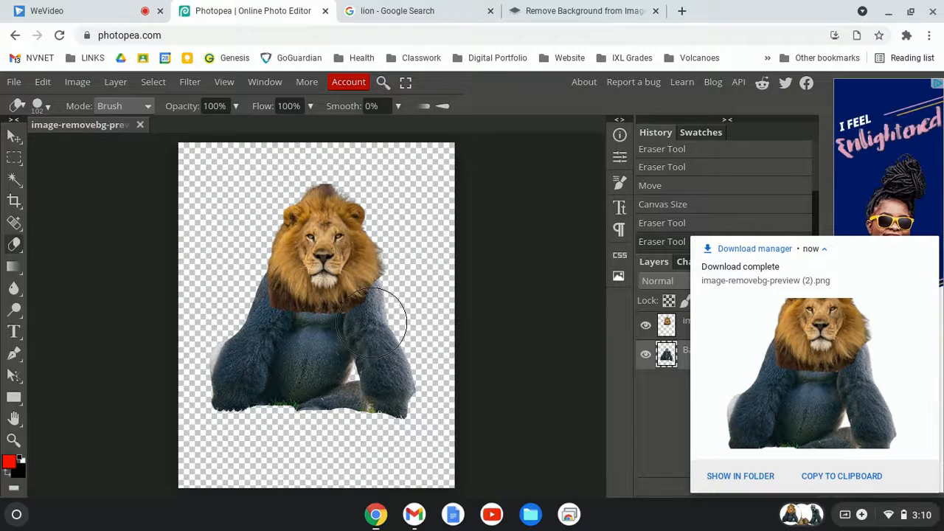
click(15, 81)
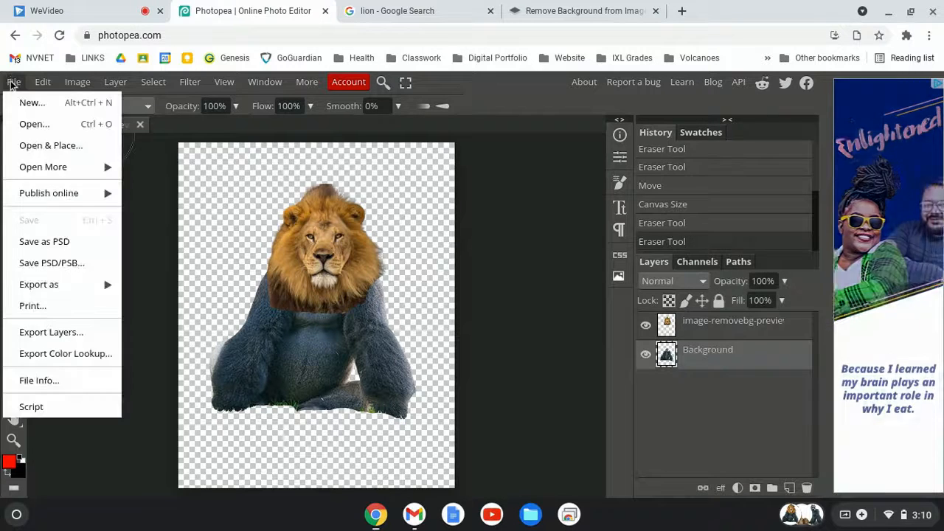
click(59, 242)
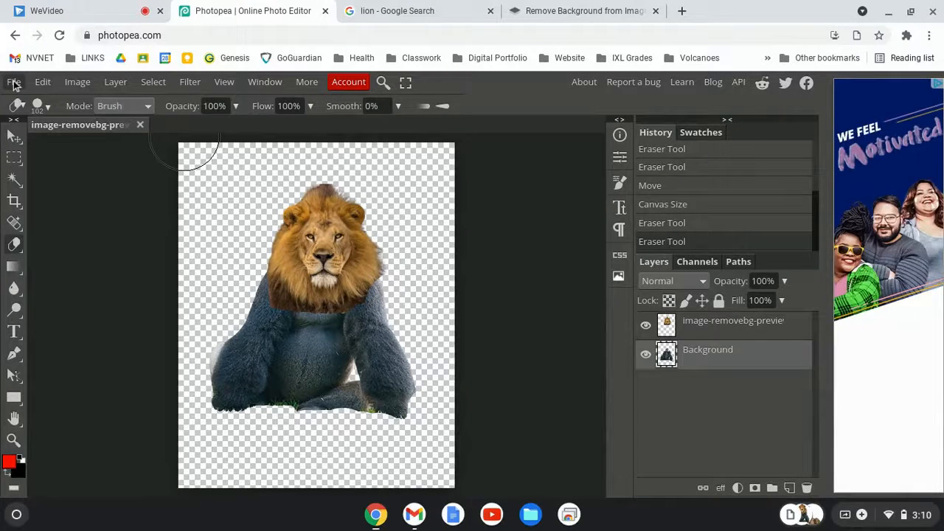
- Load photopea.com in a new browser tab and open image-removebg-preview.psd from Downloads
key(ctrl+t)
text(photopea.com)
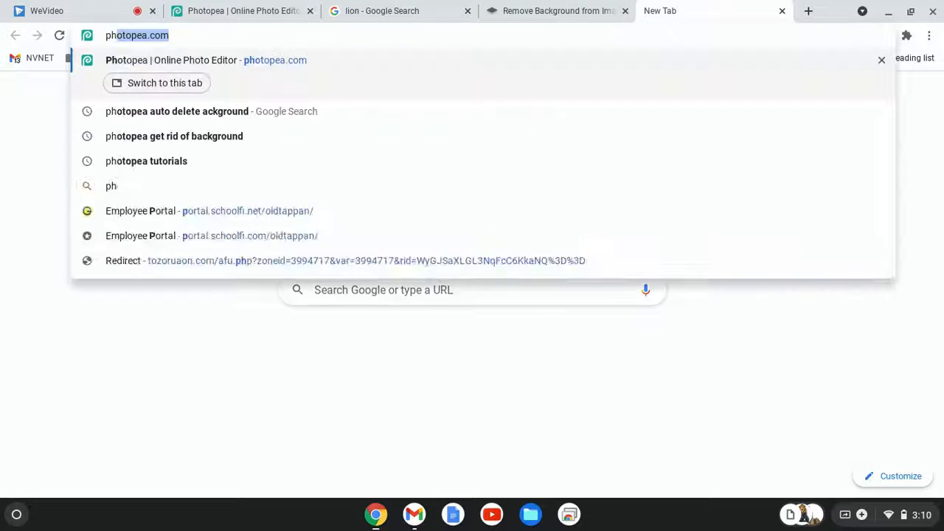
key(Return)
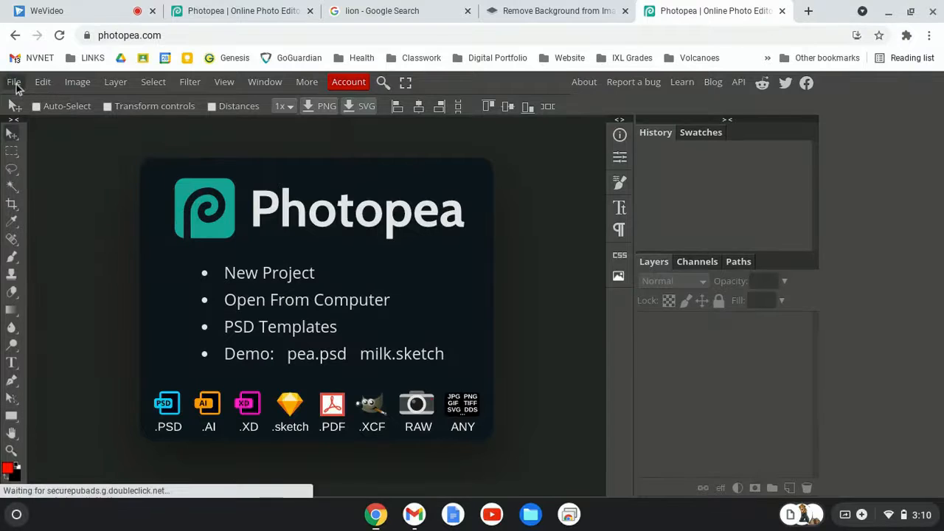
click(16, 84)
click(60, 124)
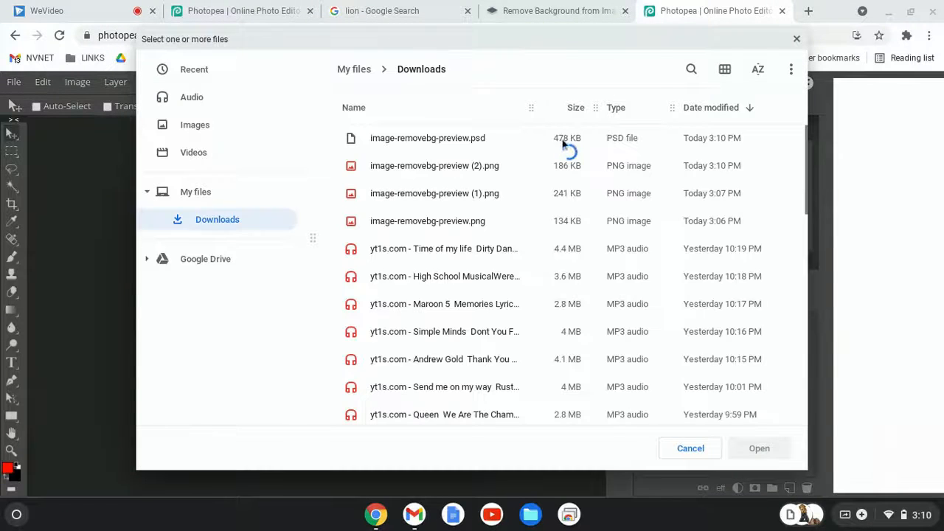
double_click(459, 138)
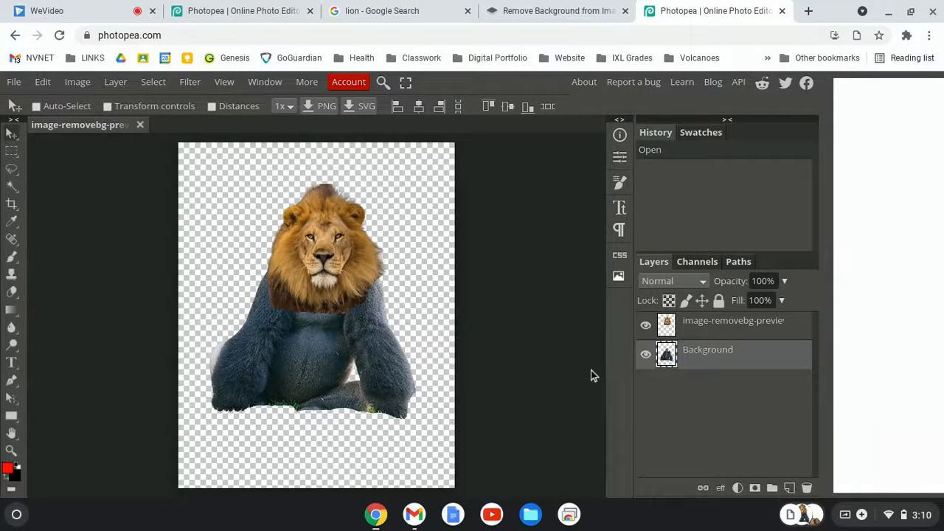
- Turn on transform controls for the lion's head layer, and undo a trial resize of the head
click(708, 328)
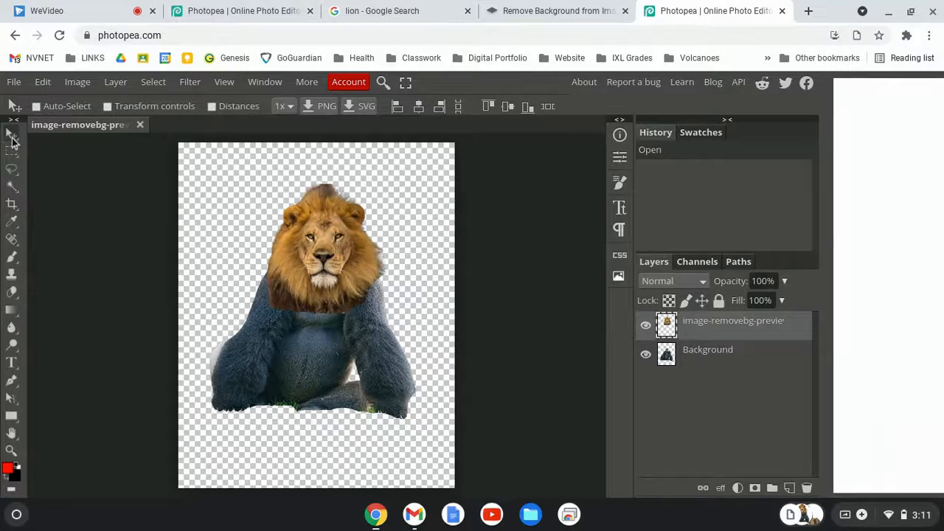
click(108, 107)
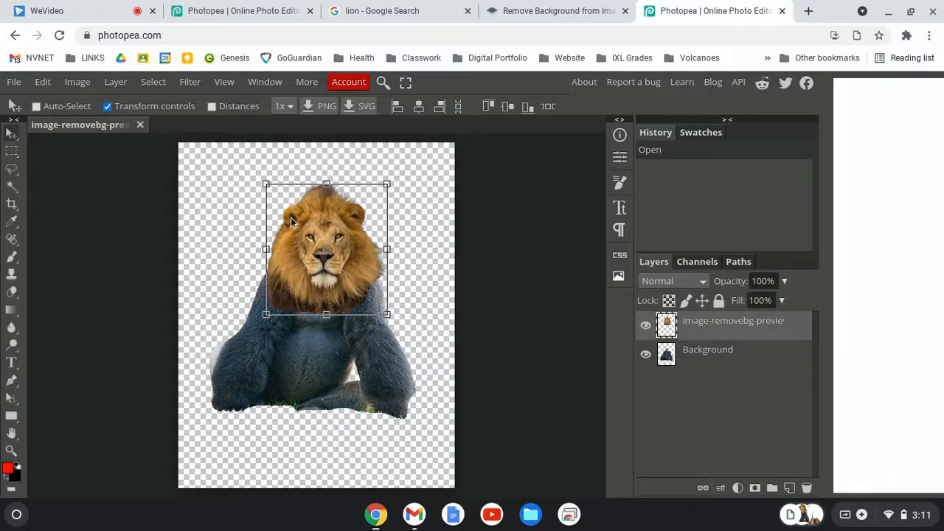
drag(387, 184, 525, 212)
key(ctrl+z)
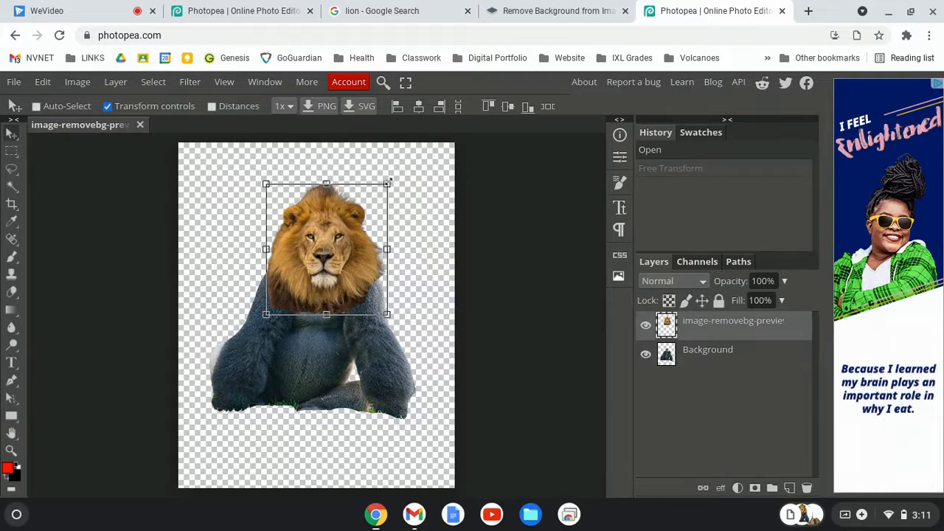
- Scale the lion's head to 116%, move it to about X 213 px, Y 146 px, and rotate it about -11.5°
drag(389, 182, 407, 173)
drag(363, 220, 351, 228)
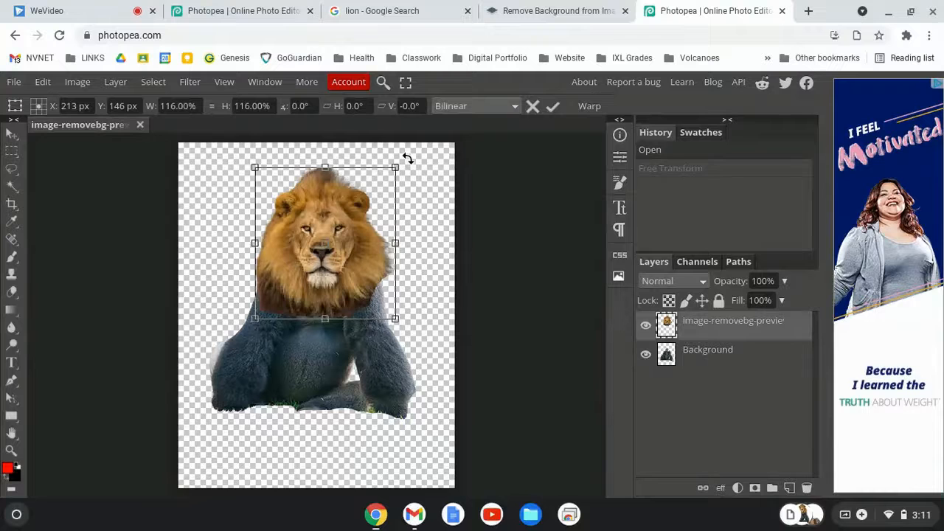
drag(407, 159, 384, 152)
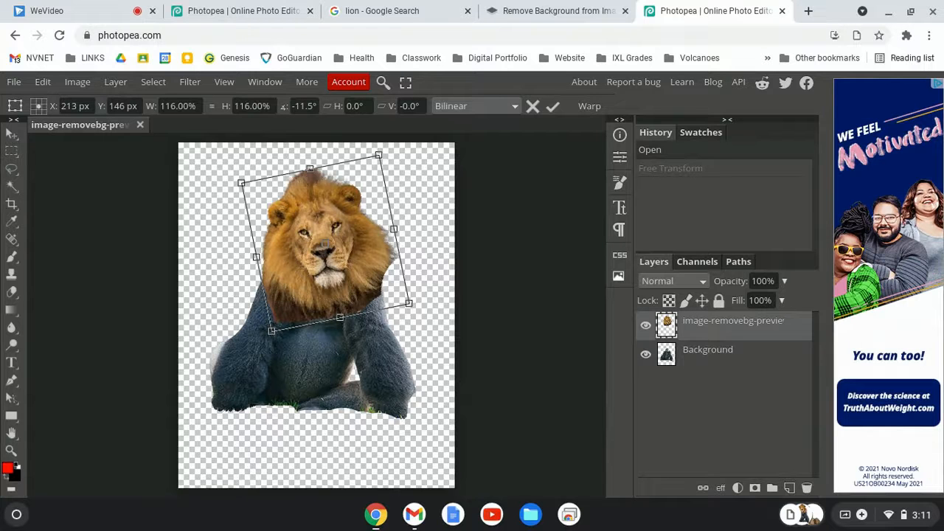
click(13, 82)
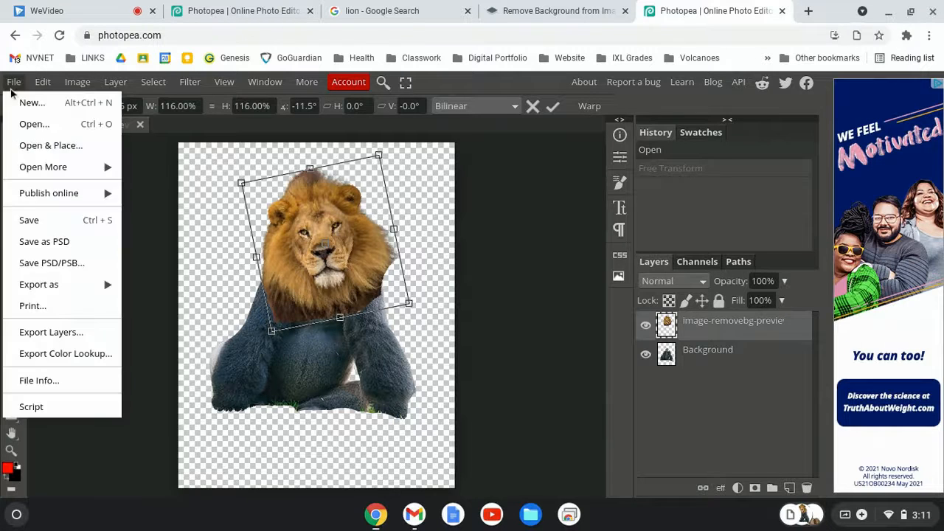
click(530, 319)
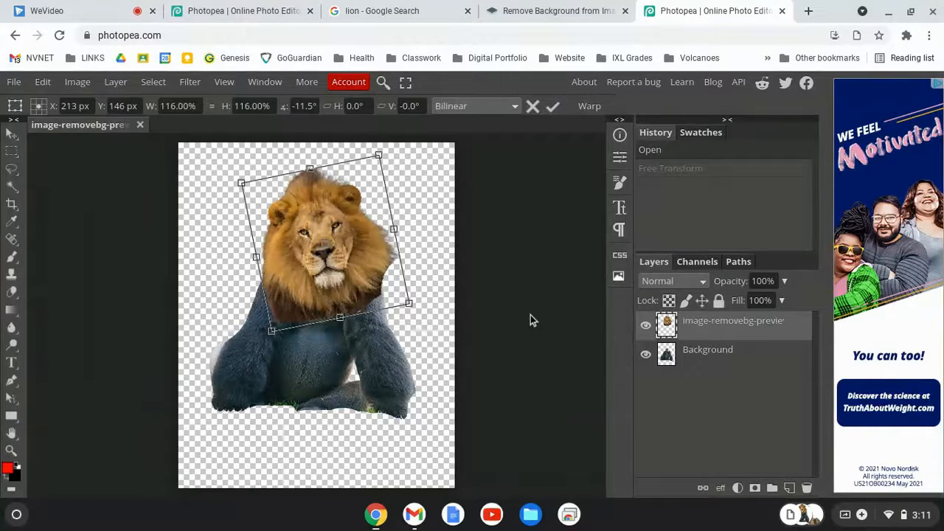
- Switch to Google Slides by opening the bookmarked 2020-2021 sample digital portfolio, and begin inserting an image
click(558, 8)
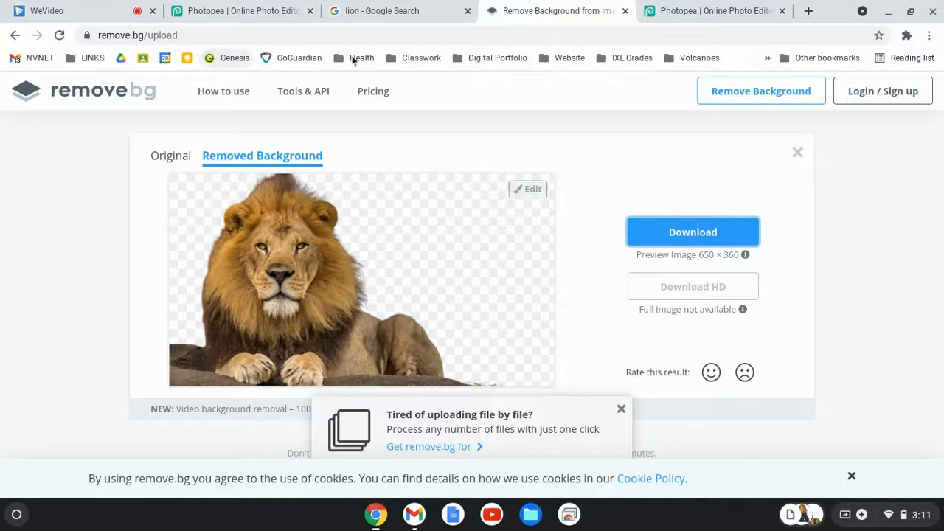
click(488, 58)
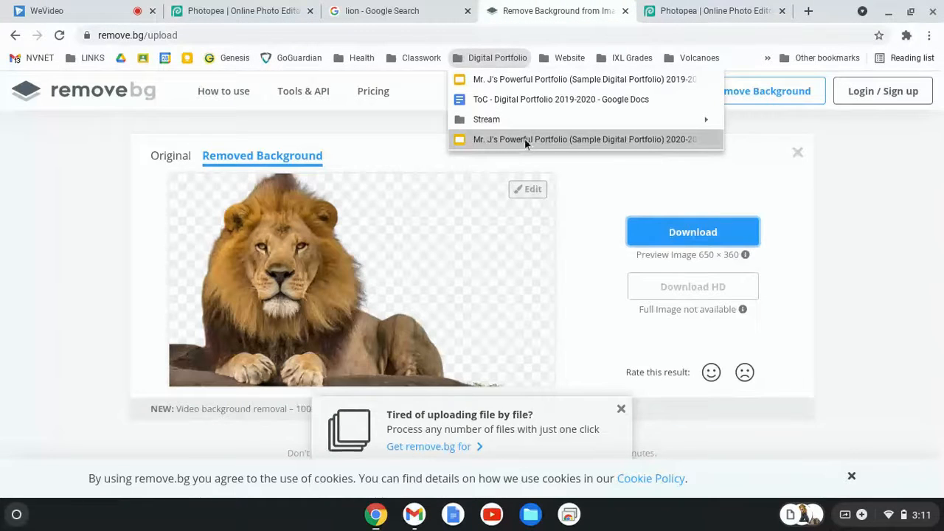
click(525, 139)
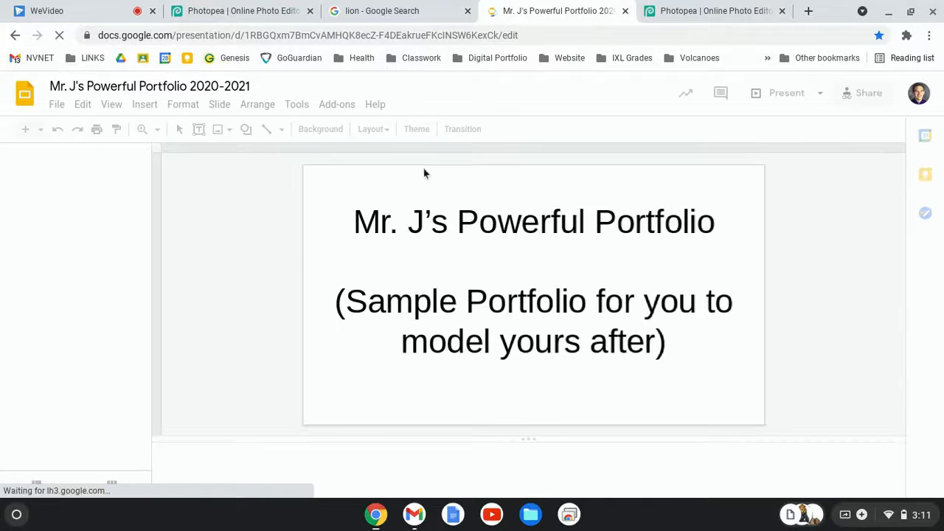
click(146, 105)
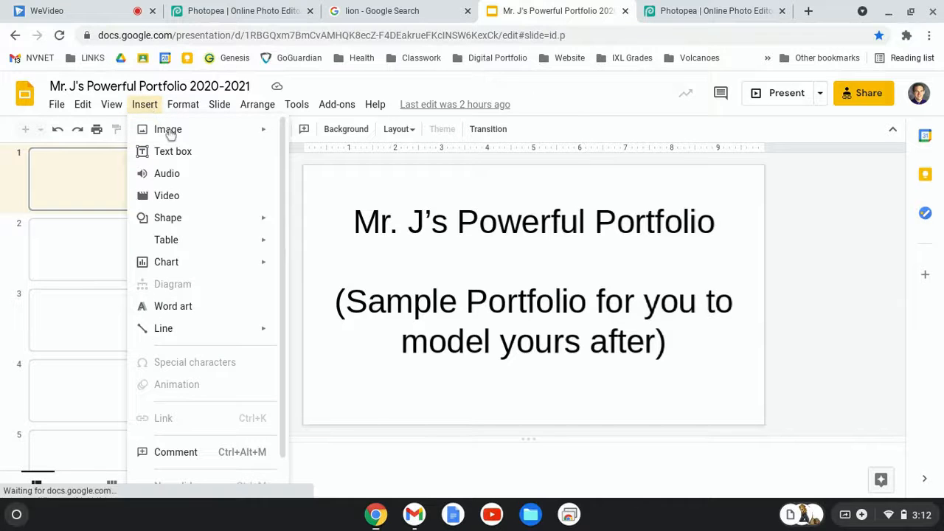